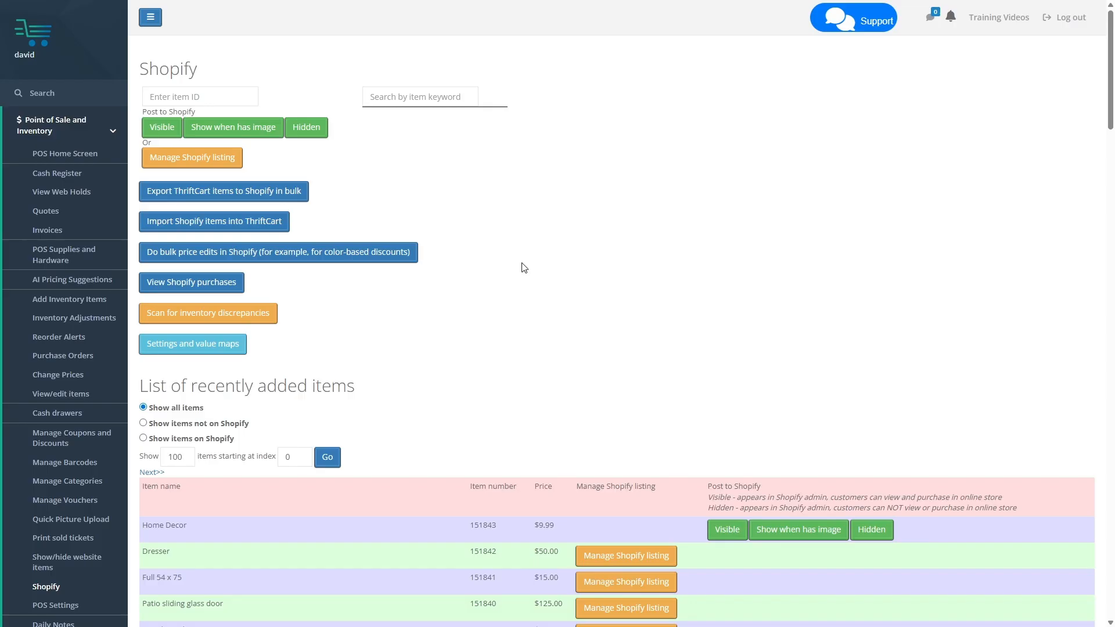
# Open the Shopify donation source/vendor mapping options and set the Shopify vendor for the Donated source to "Donation".
pyautogui.click(224, 344)
pyautogui.click(193, 280)
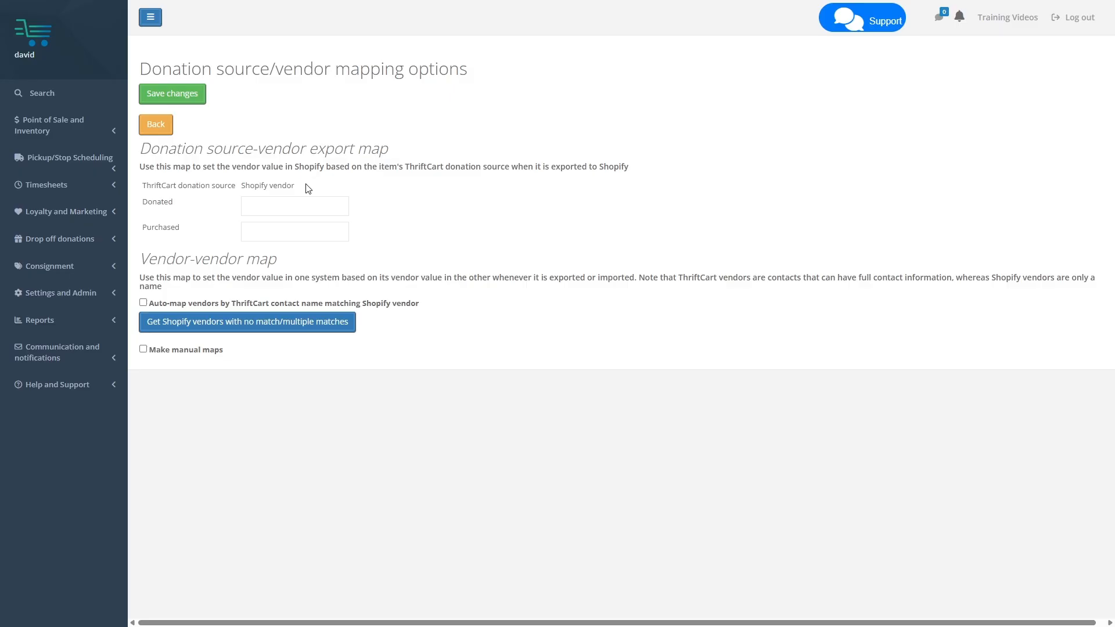
pyautogui.click(294, 215)
pyautogui.write('Donation')
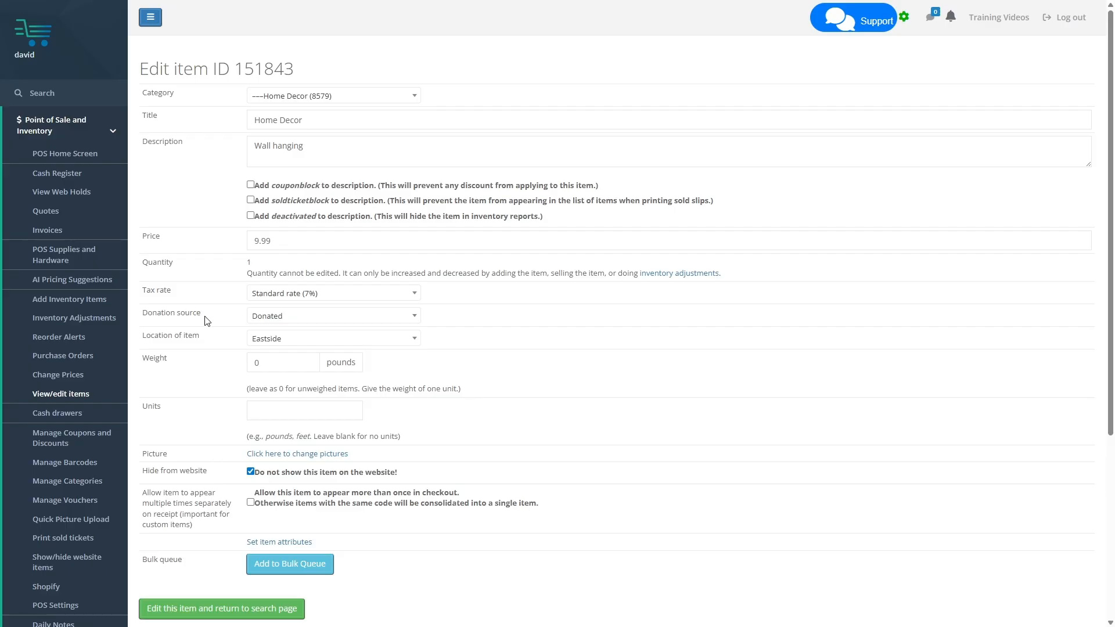
# Copy the Home Decor item's ID, 151843, and post that item to Shopify as visible.
pyautogui.doubleClick(272, 58)
pyautogui.hotkey('ctrl', 'c')
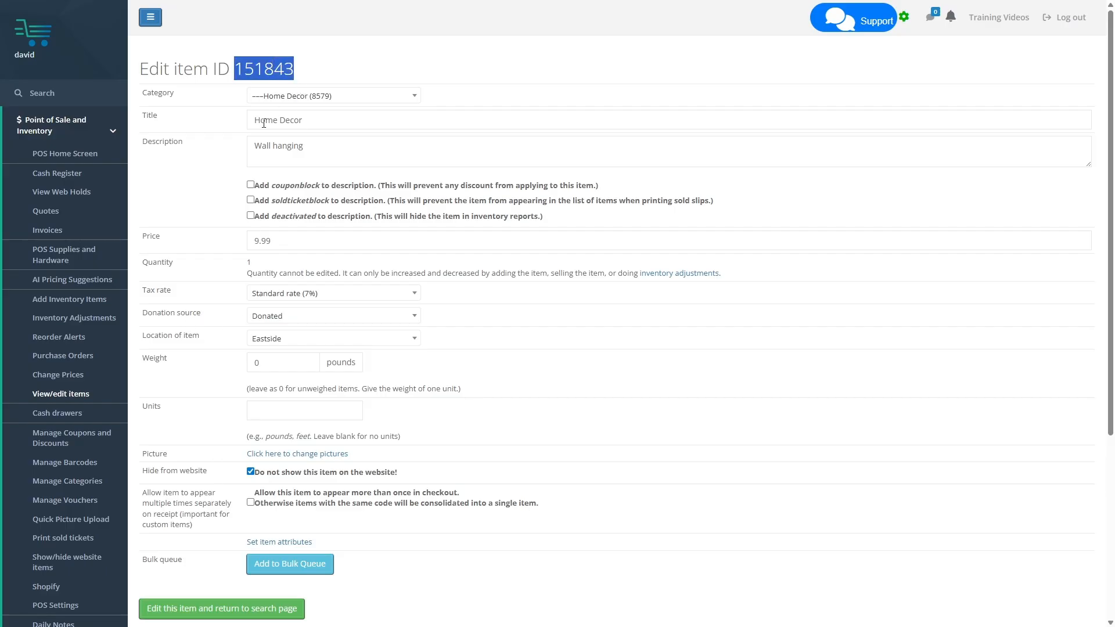
pyautogui.click(55, 591)
pyautogui.click(192, 97)
pyautogui.hotkey('ctrl', 'v')
pyautogui.click(174, 131)
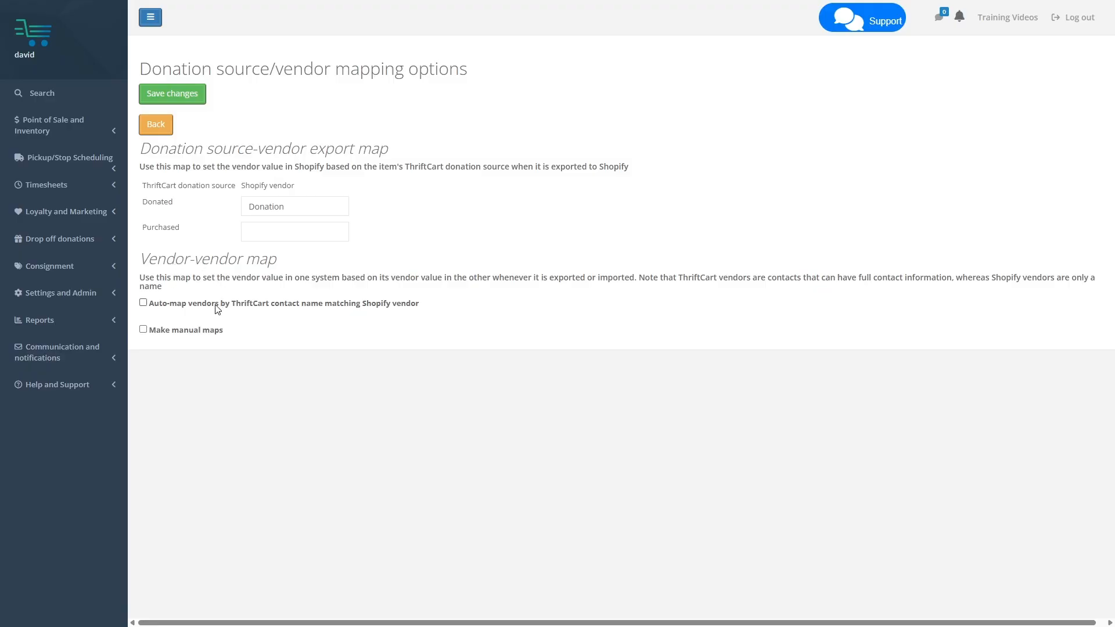
# Enable auto-mapping of vendors by matching contact name, and post item 151844 to Shopify as visible.
pyautogui.click(177, 306)
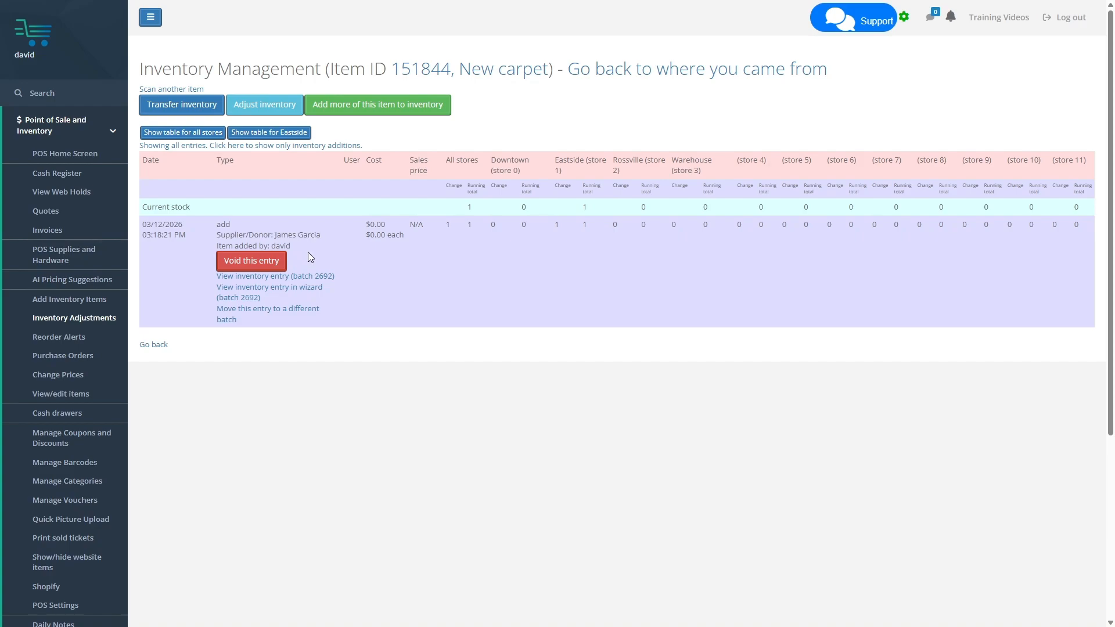
pyautogui.click(50, 596)
pyautogui.click(188, 102)
pyautogui.write('151844')
pyautogui.press('Tab')
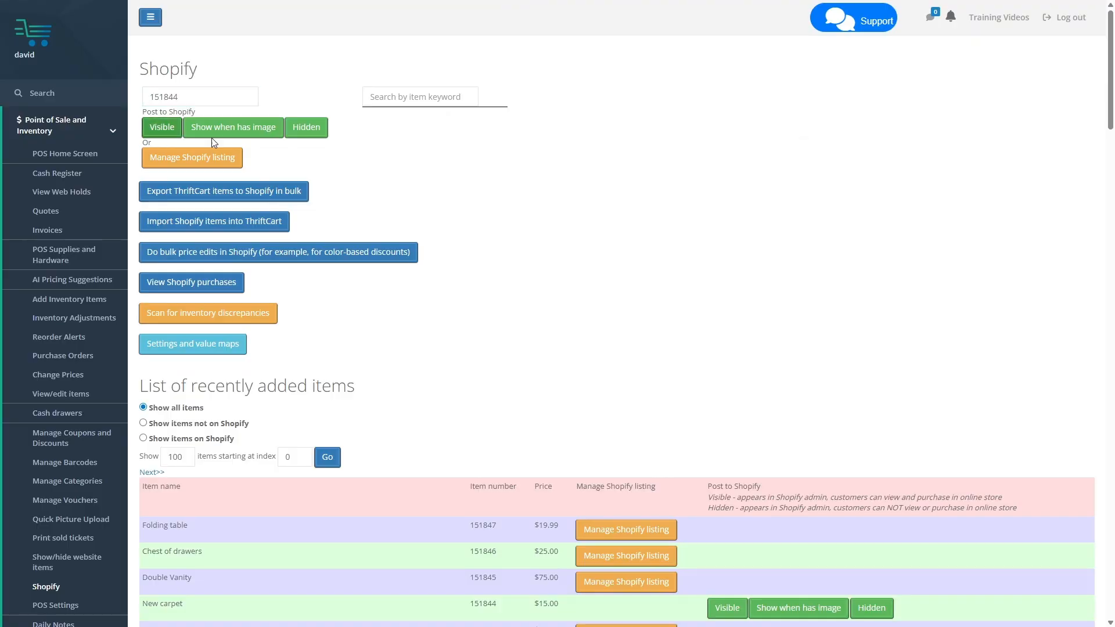
pyautogui.press('Return')
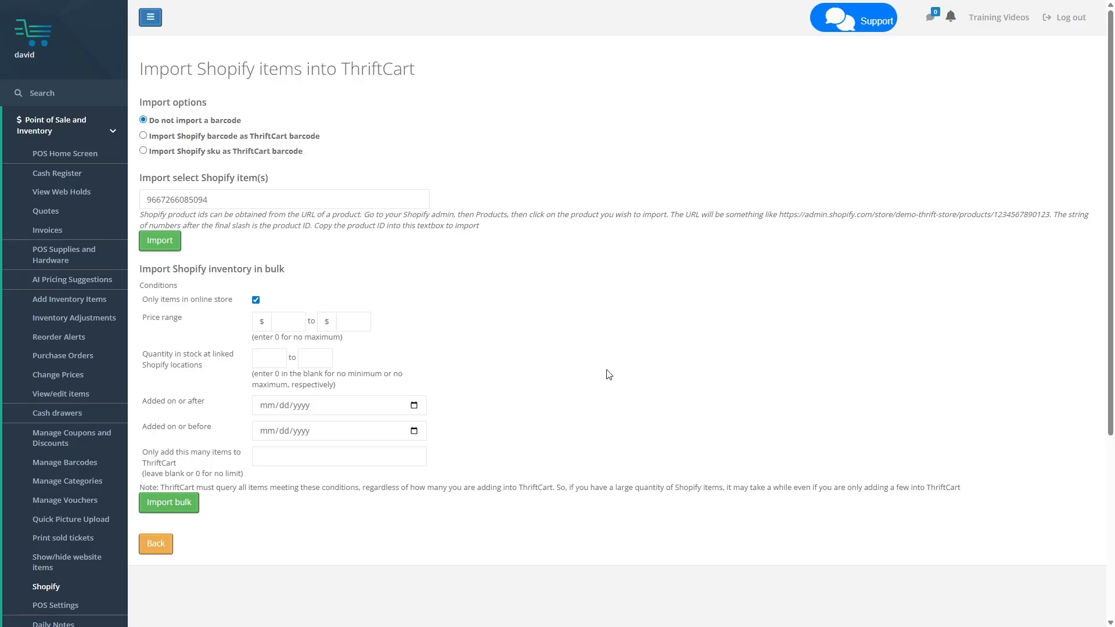
pyautogui.click(167, 246)
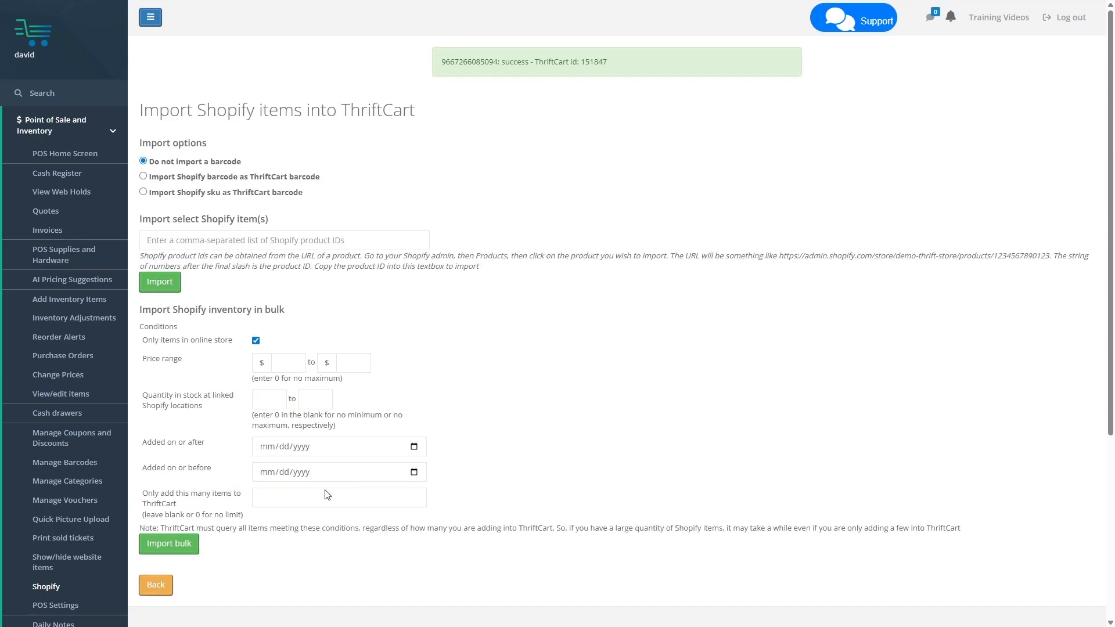
pyautogui.click(56, 587)
pyautogui.click(587, 526)
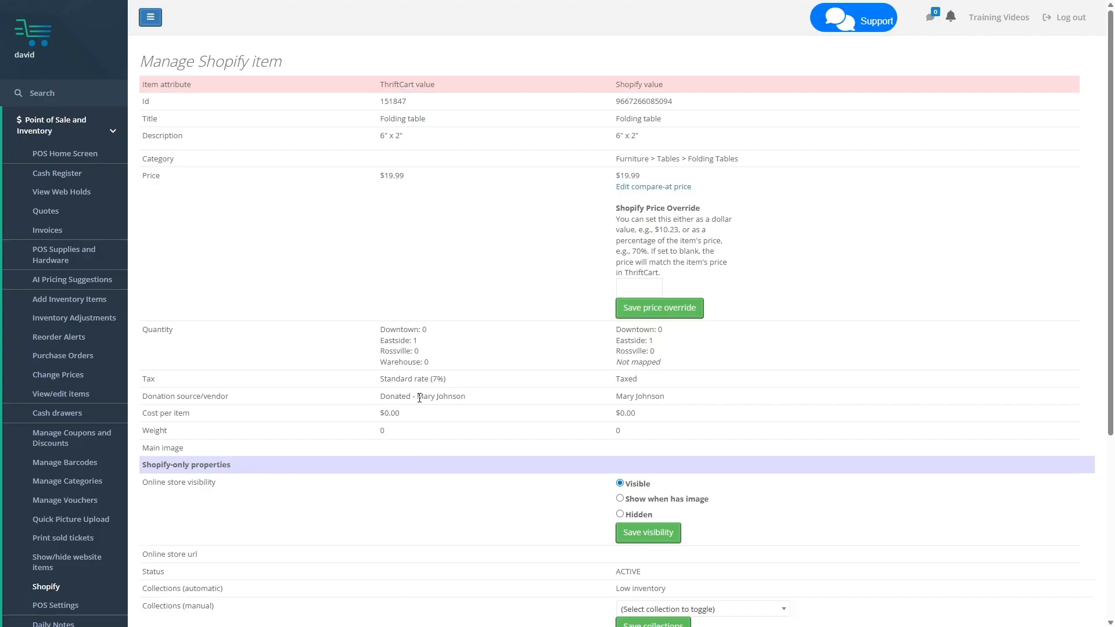
pyautogui.moveTo(419, 398); pyautogui.dragTo(481, 401)
pyautogui.click(448, 398)
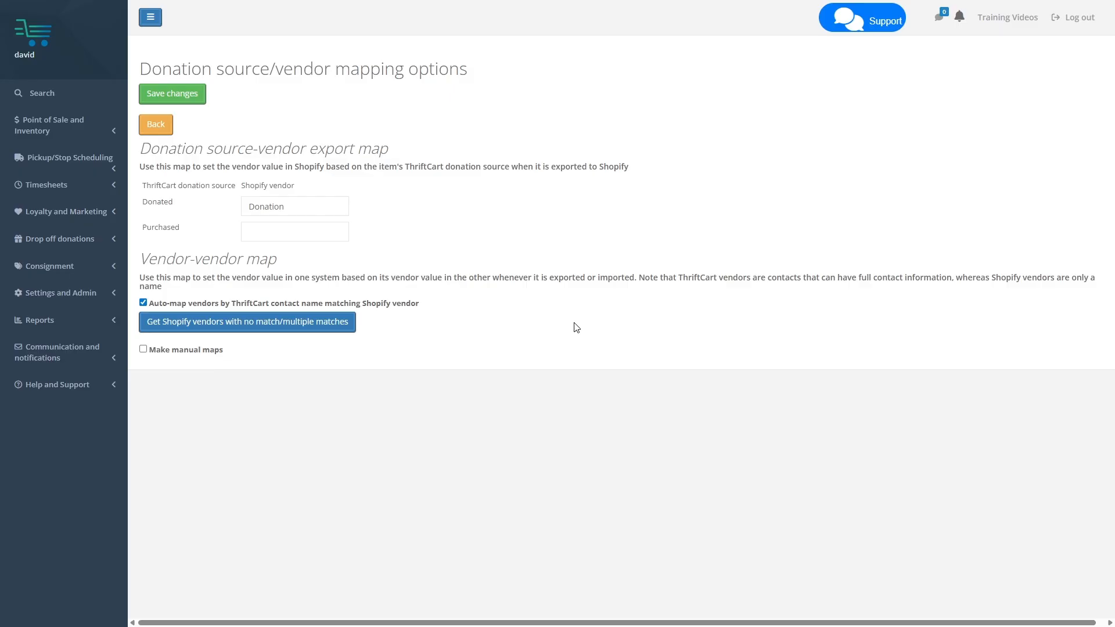
# List the Shopify vendors with no match or multiple matches, and enable manual vendor maps.
pyautogui.click(258, 328)
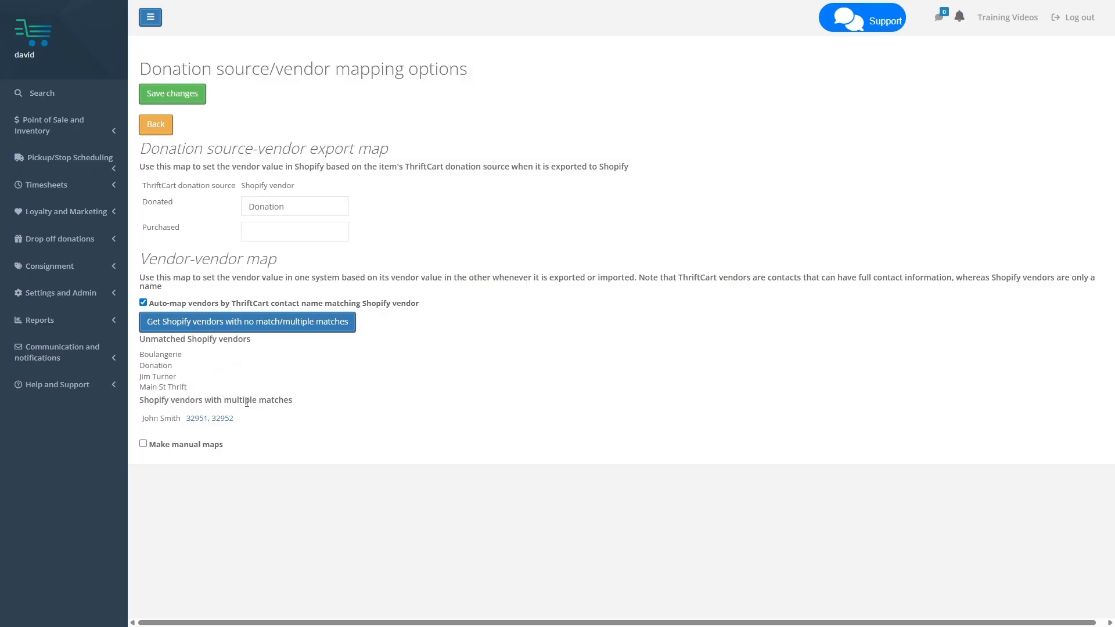
pyautogui.click(166, 448)
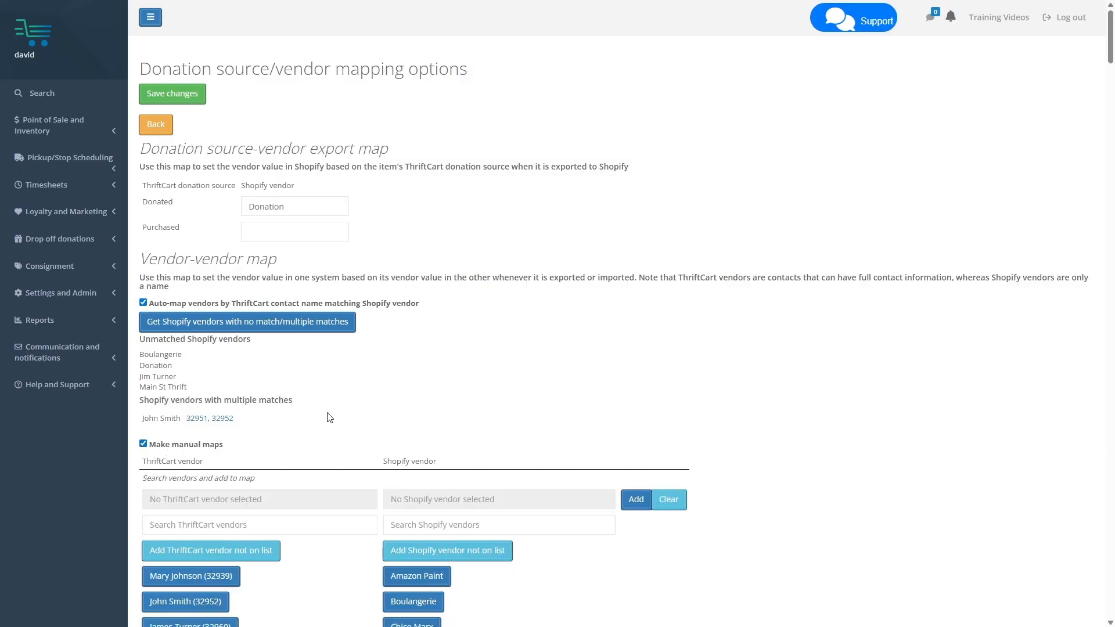
# Add a manual map from the second ThriftCart contact listed under multiple matches to the Shopify vendor of the same name.
pyautogui.scroll(-1, 191, 430)
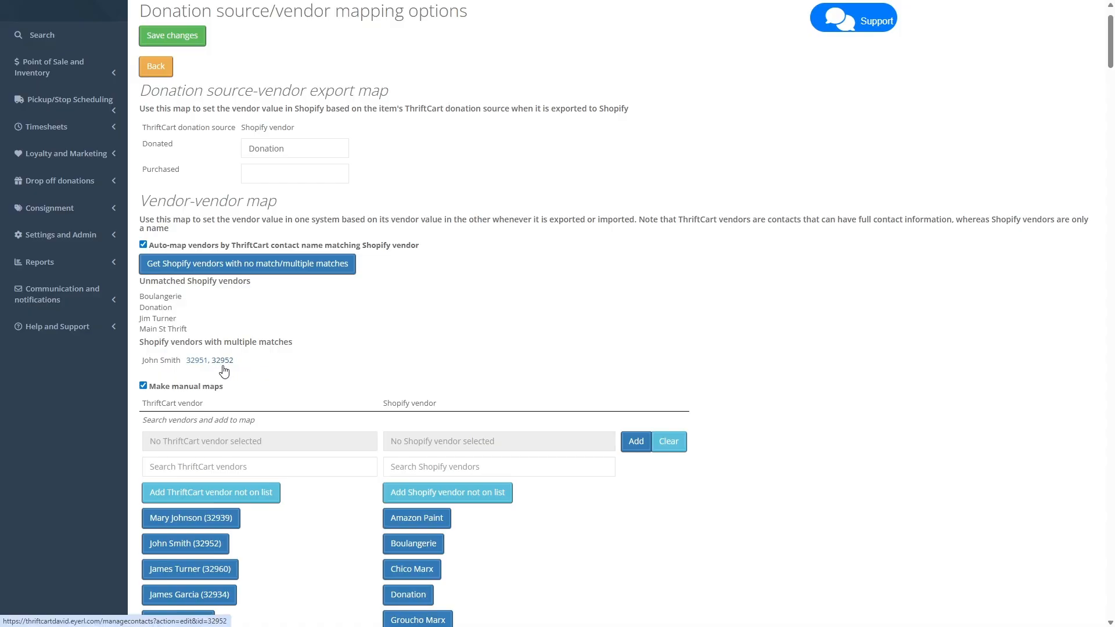
pyautogui.click(222, 467)
pyautogui.write('John Smith')
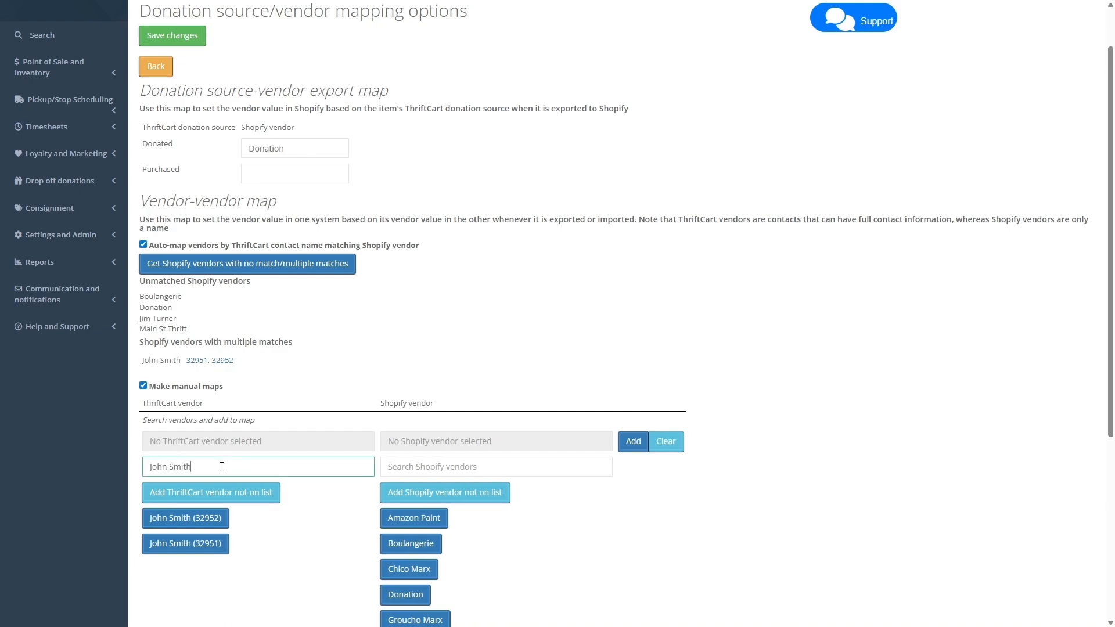
pyautogui.click(188, 524)
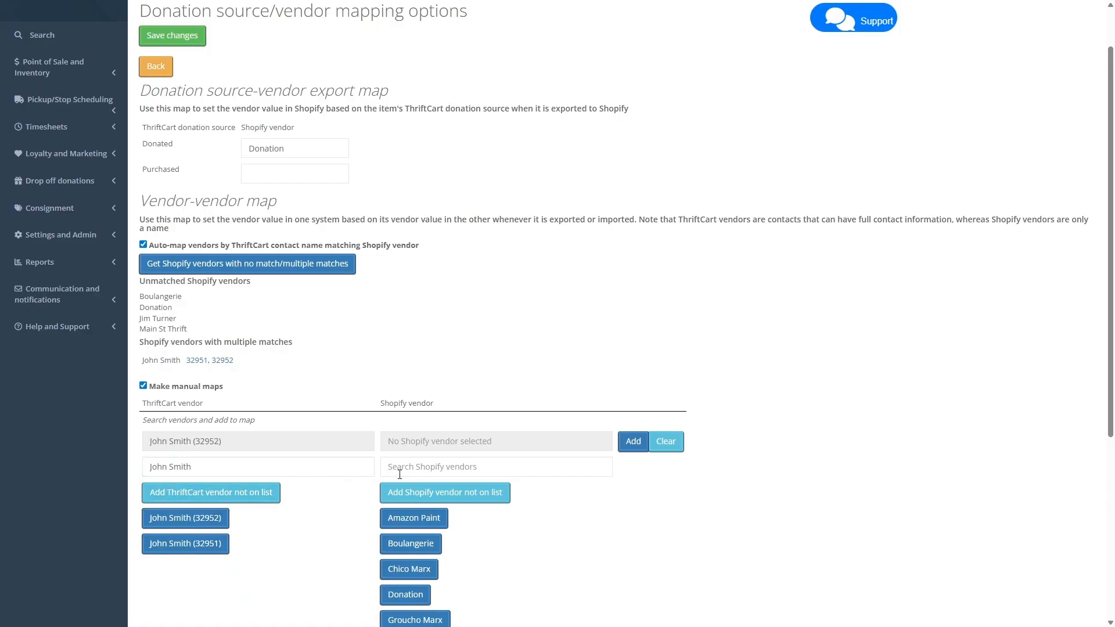
pyautogui.click(436, 466)
pyautogui.write('John S')
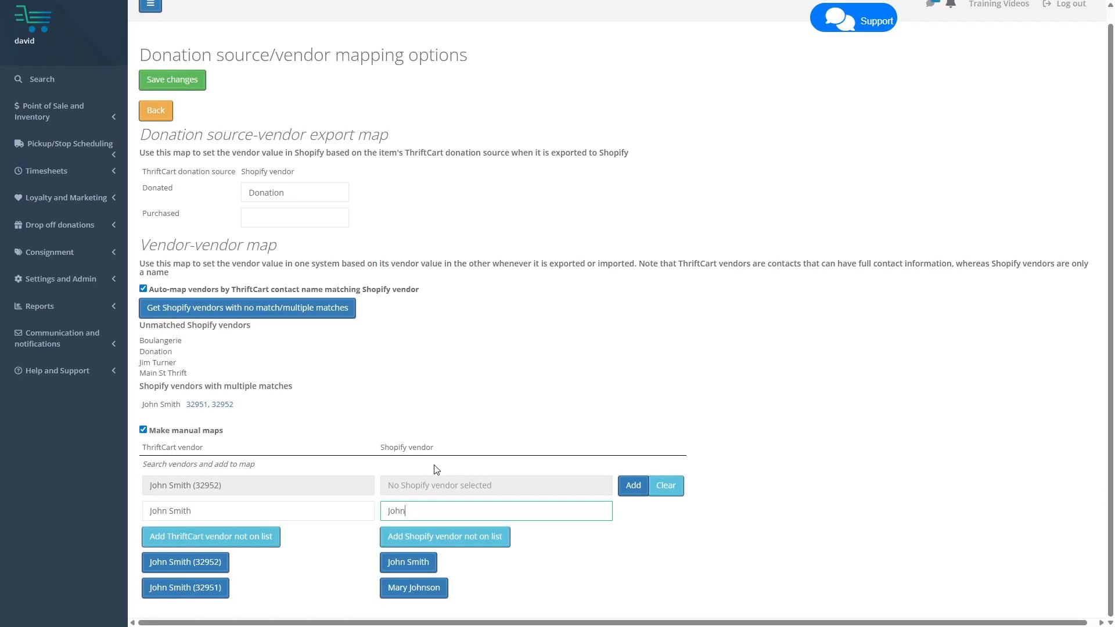
pyautogui.click(409, 564)
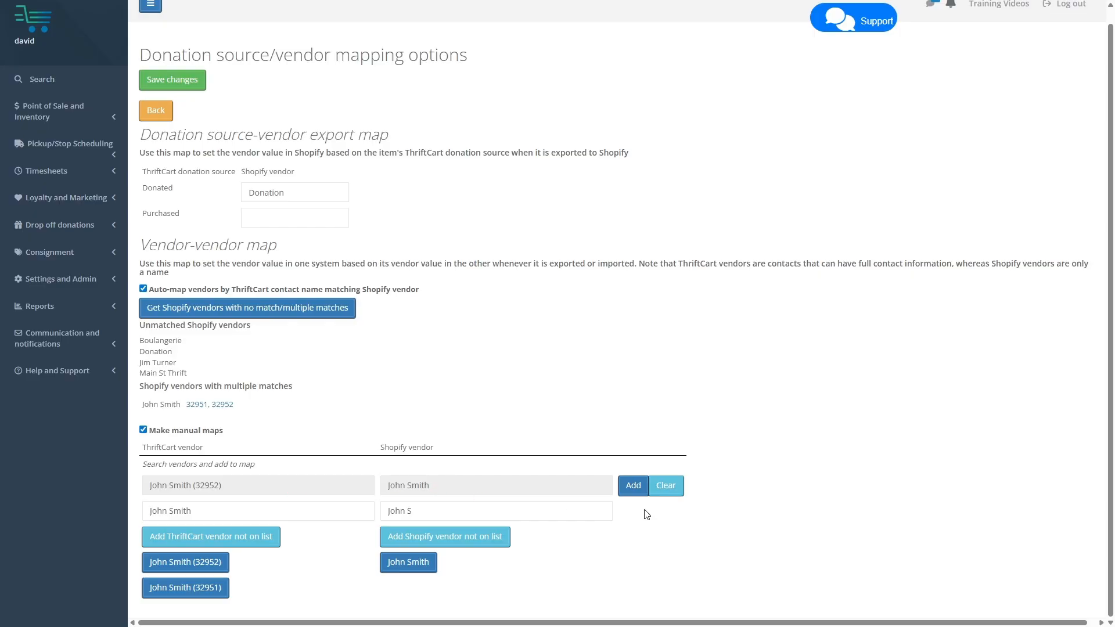
pyautogui.click(635, 491)
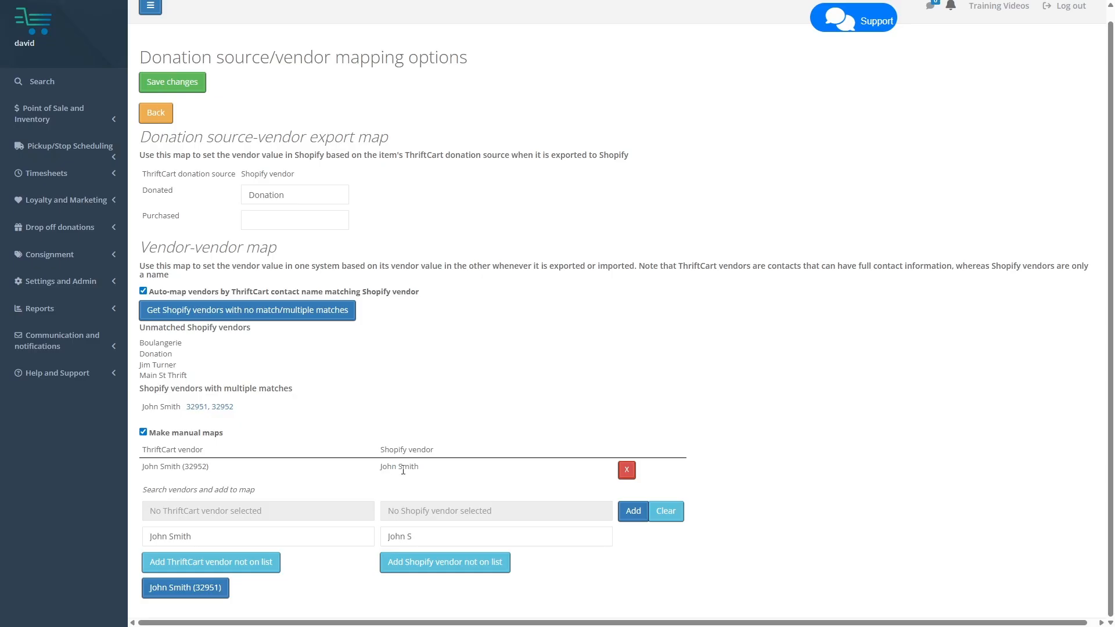
pyautogui.tripleClick(195, 471)
pyautogui.click(226, 471)
# Search all ThriftCart contacts by the unmatched Shopify vendor's surname, view the matching contact's info, and select it for the map.
pyautogui.tripleClick(220, 534)
pyautogui.write('Turner')
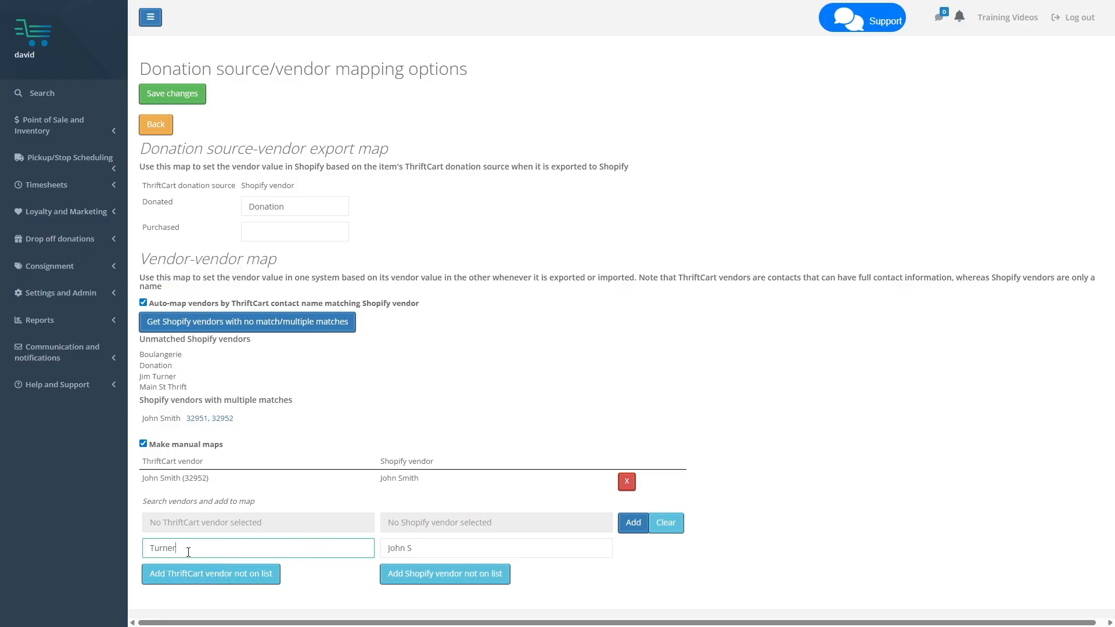
pyautogui.click(199, 576)
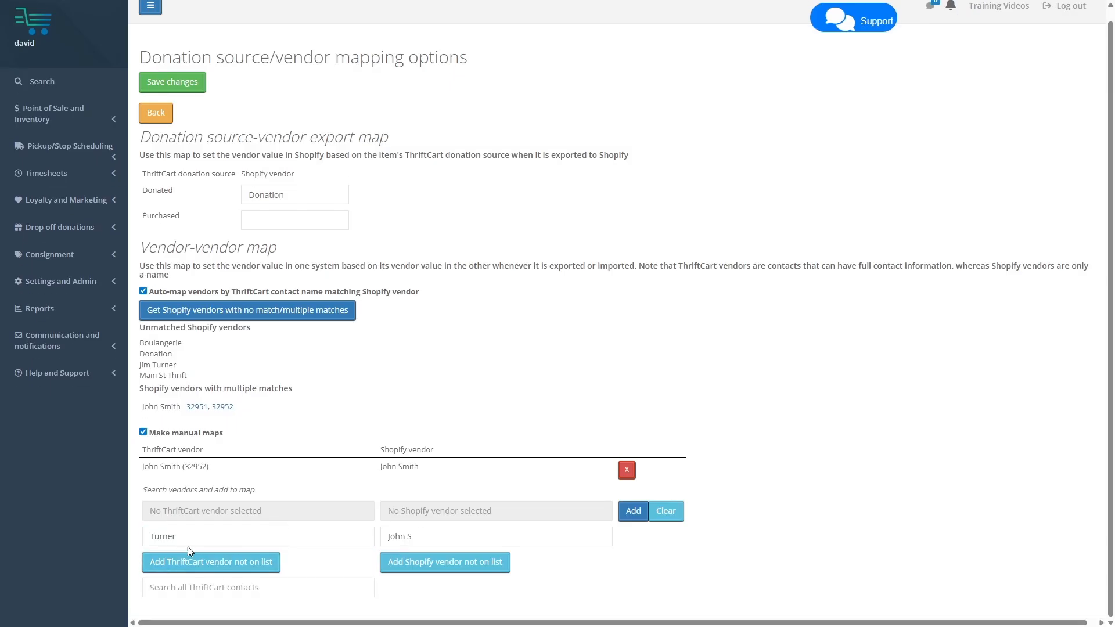
pyautogui.doubleClick(190, 537)
pyautogui.press('BackSpace')
pyautogui.scroll(-3, 269, 507)
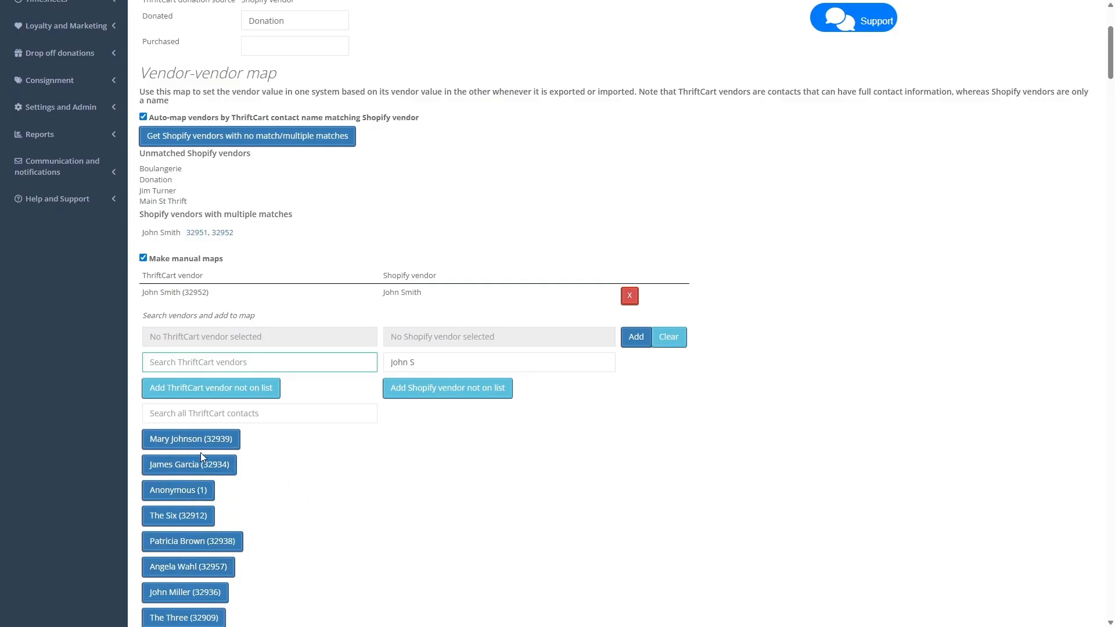
pyautogui.scroll(1, 250, 488)
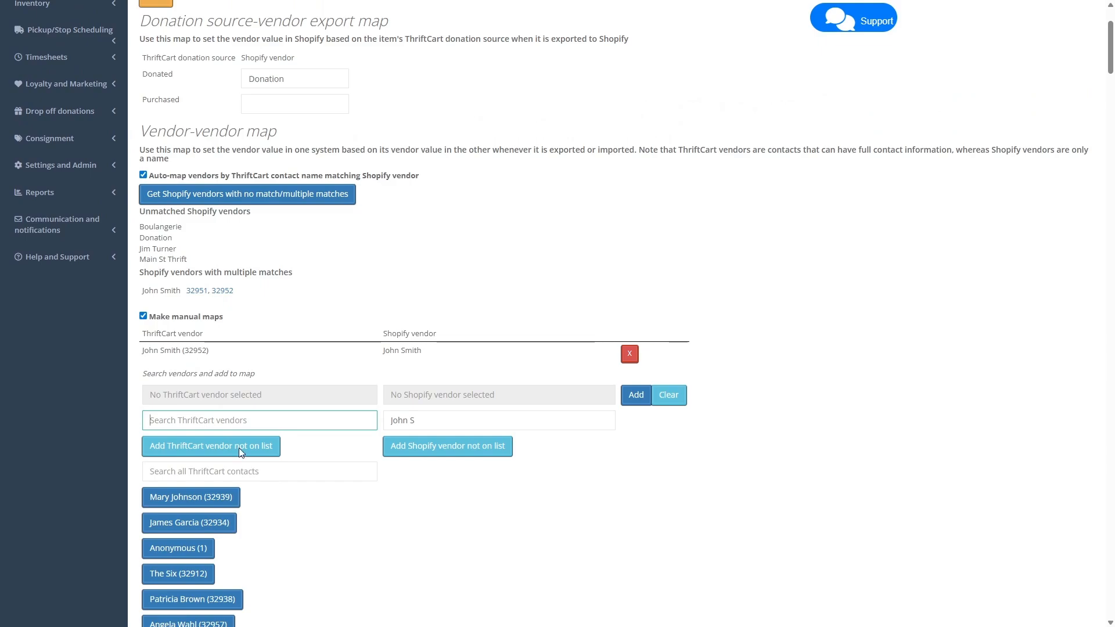
pyautogui.click(193, 472)
pyautogui.write('Turner')
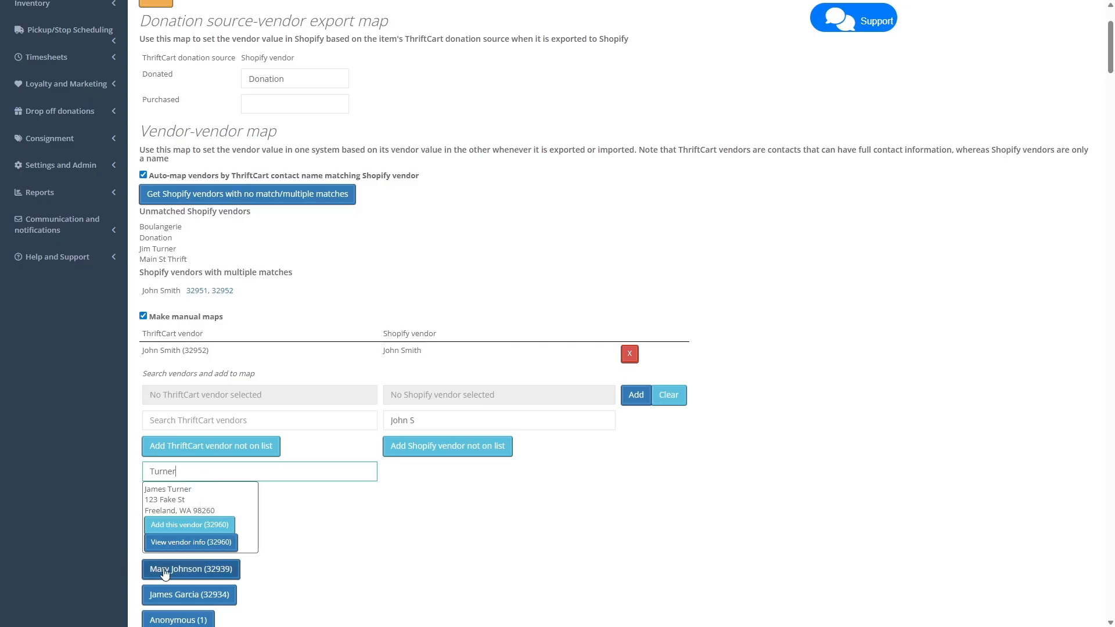
pyautogui.click(197, 544)
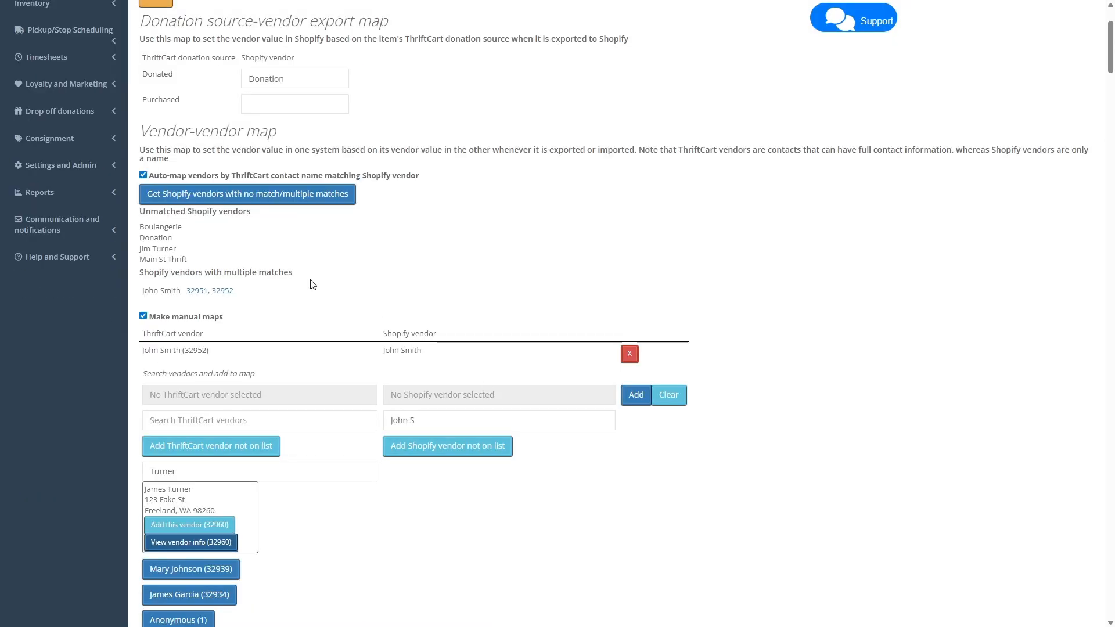
pyautogui.click(189, 525)
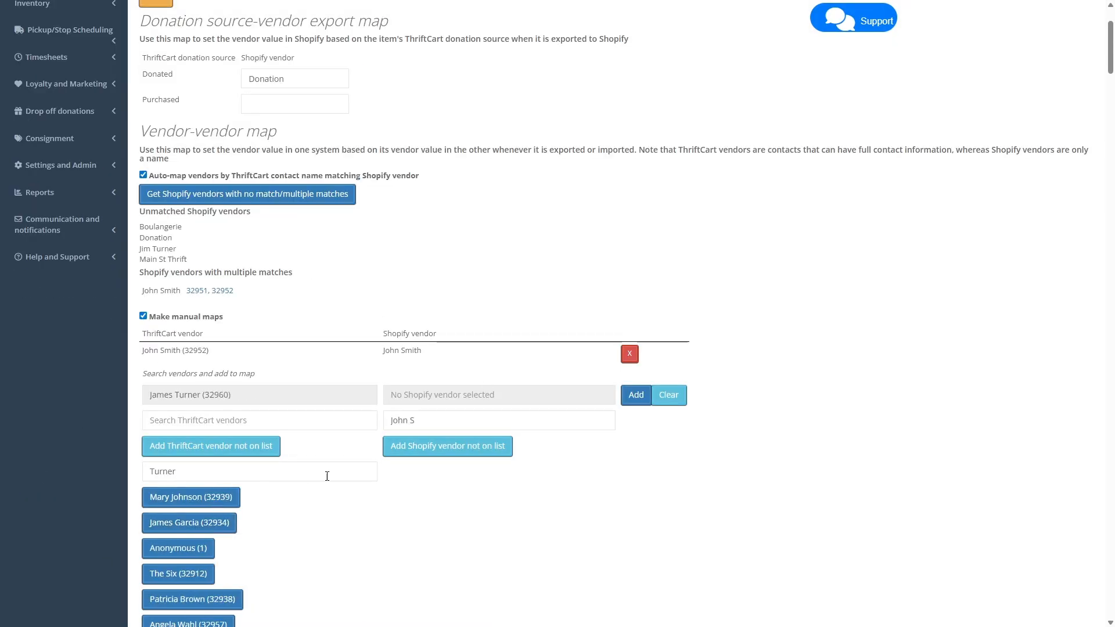
# Select the unmatched Shopify vendor with the same surname as the chosen ThriftCart contact and add the pair to the manual map.
pyautogui.doubleClick(405, 421)
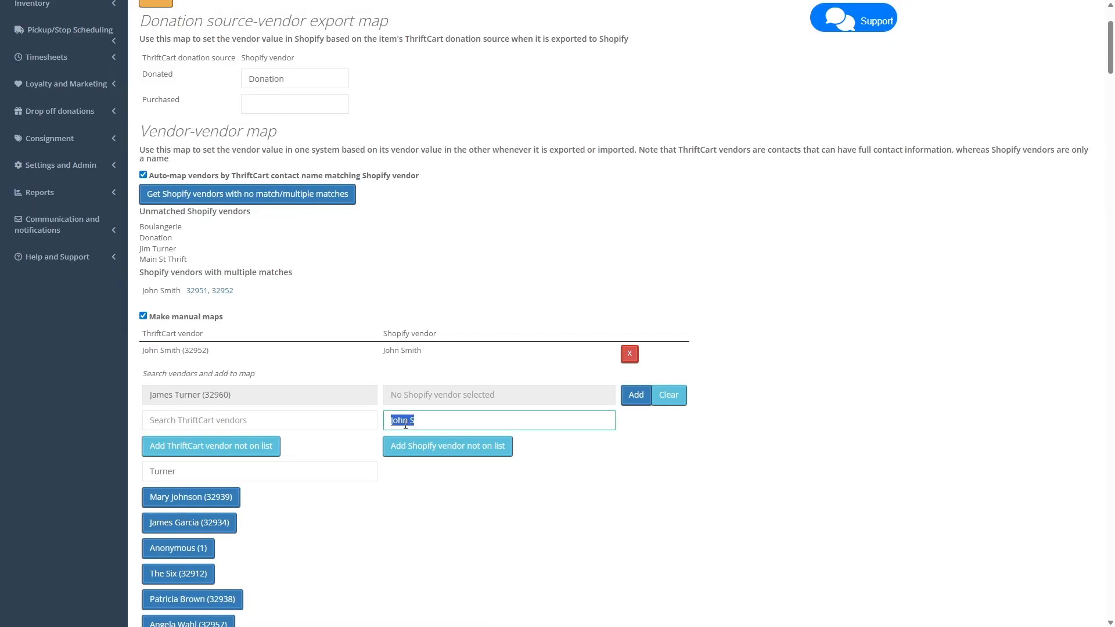
pyautogui.hotkey('ctrl', 'a')
pyautogui.write('Jim')
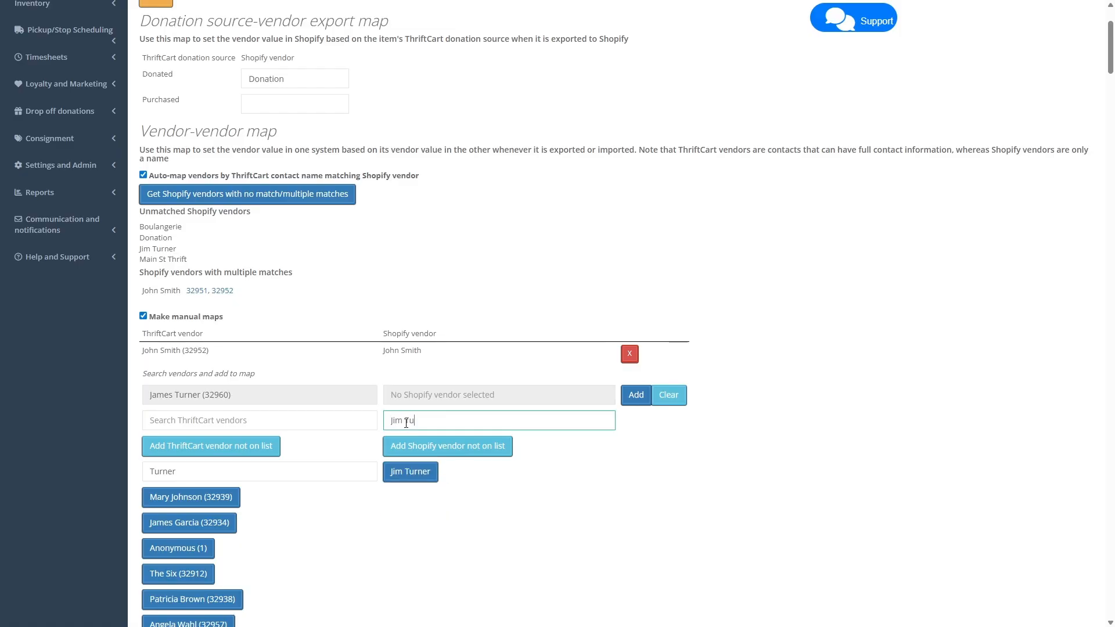
pyautogui.write(' Tu')
pyautogui.click(410, 472)
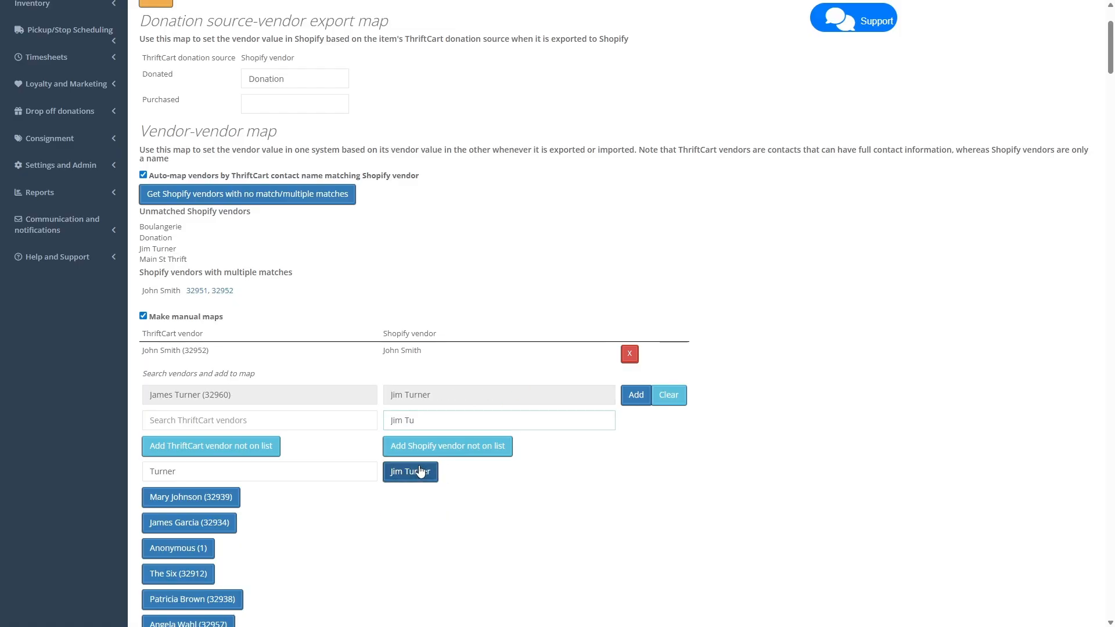
pyautogui.click(636, 395)
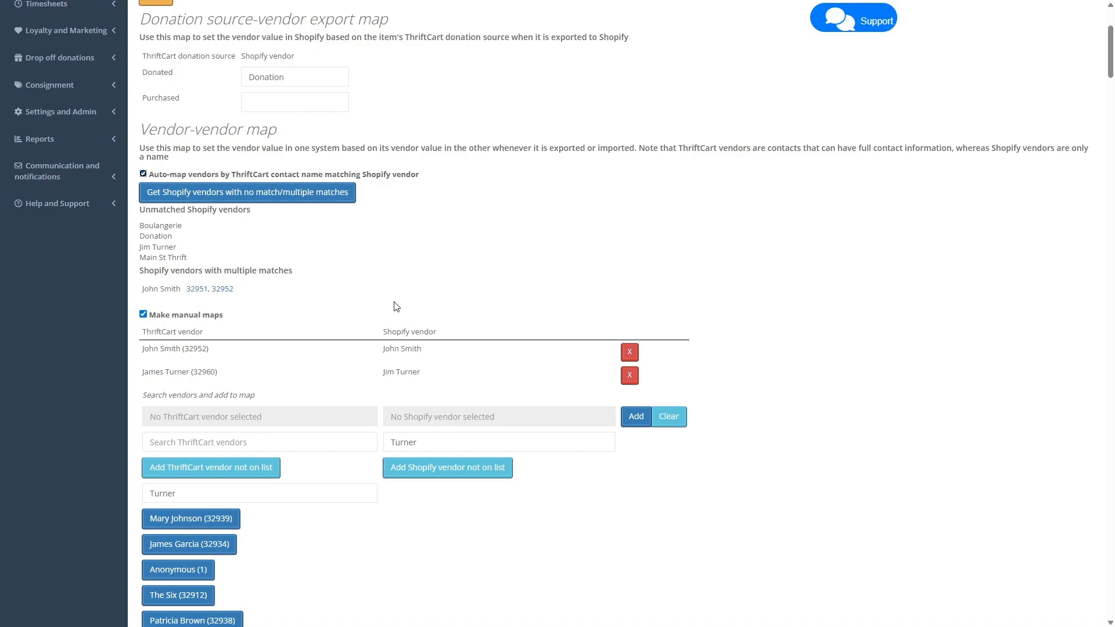
# Search for a Shopify vendor by first name and add it as a do-not-map entry with no ThriftCart vendor selected.
pyautogui.click(443, 448)
pyautogui.doubleClick(437, 451)
pyautogui.write('Robert')
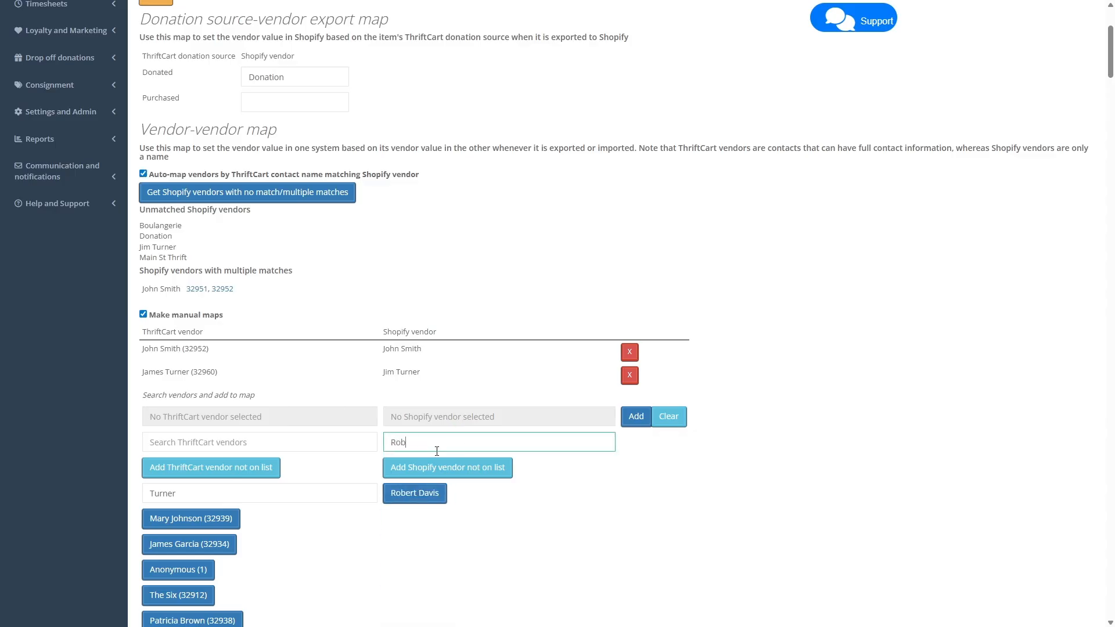
pyautogui.click(219, 465)
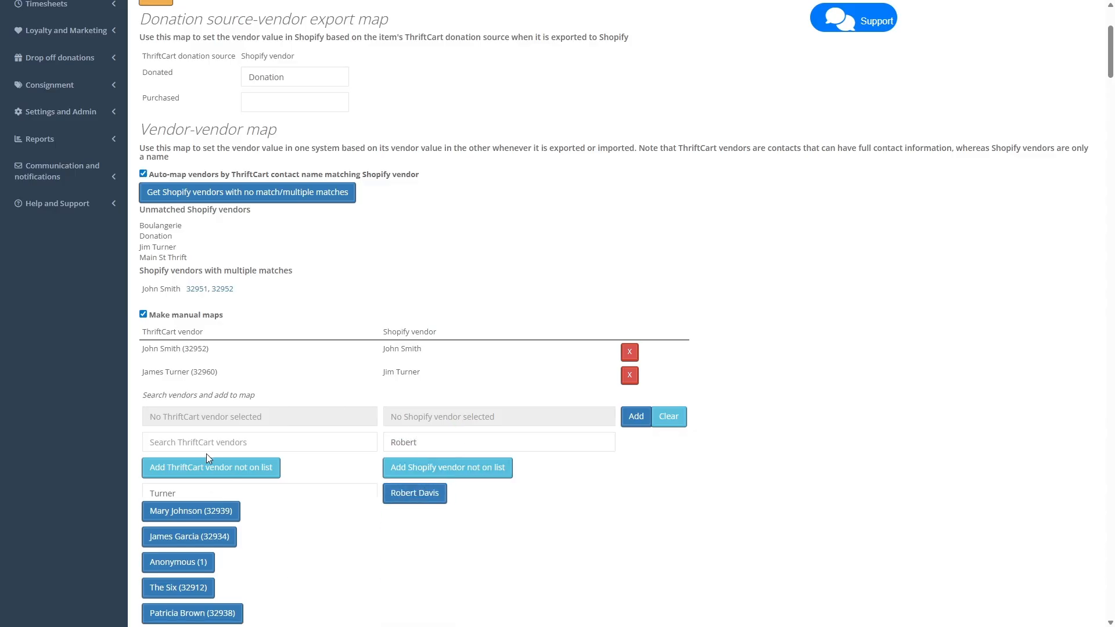
pyautogui.click(209, 446)
pyautogui.write('Rob')
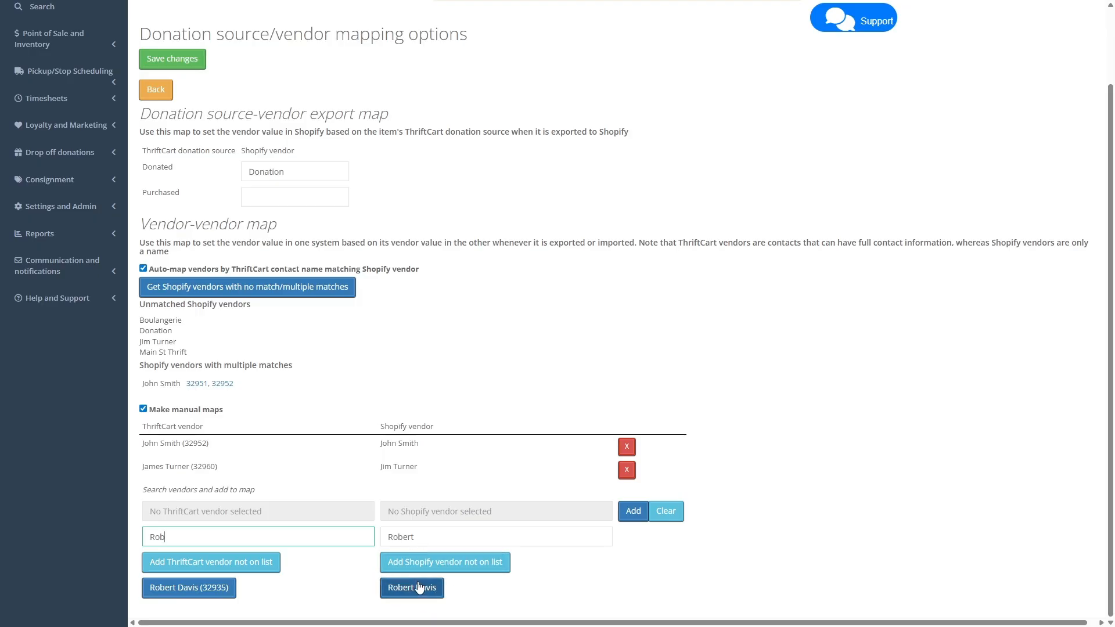
pyautogui.click(445, 535)
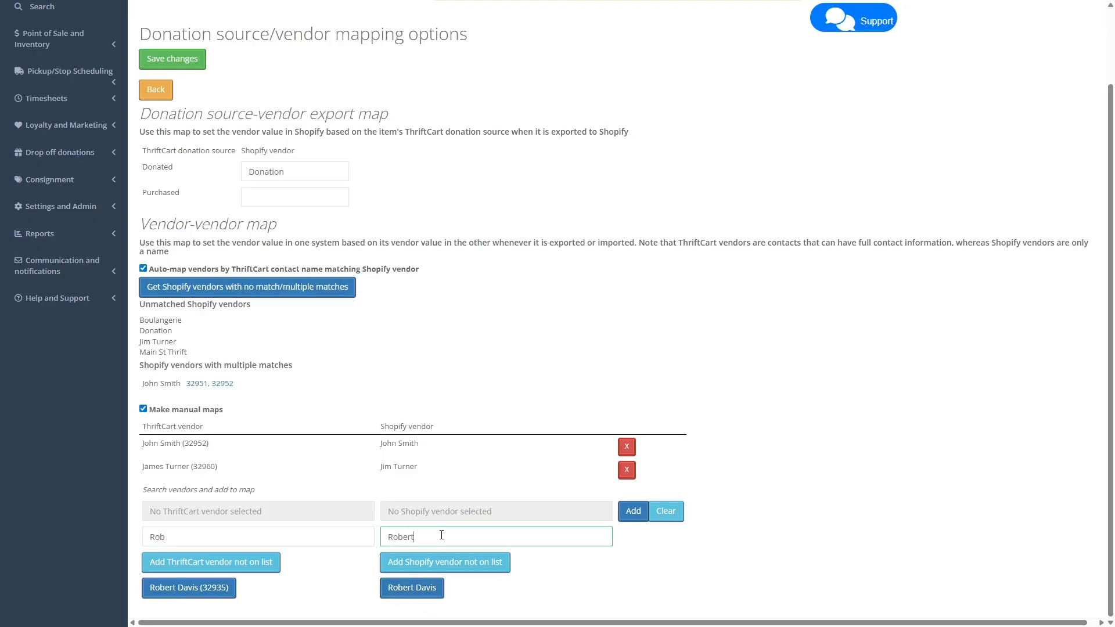
pyautogui.click(411, 593)
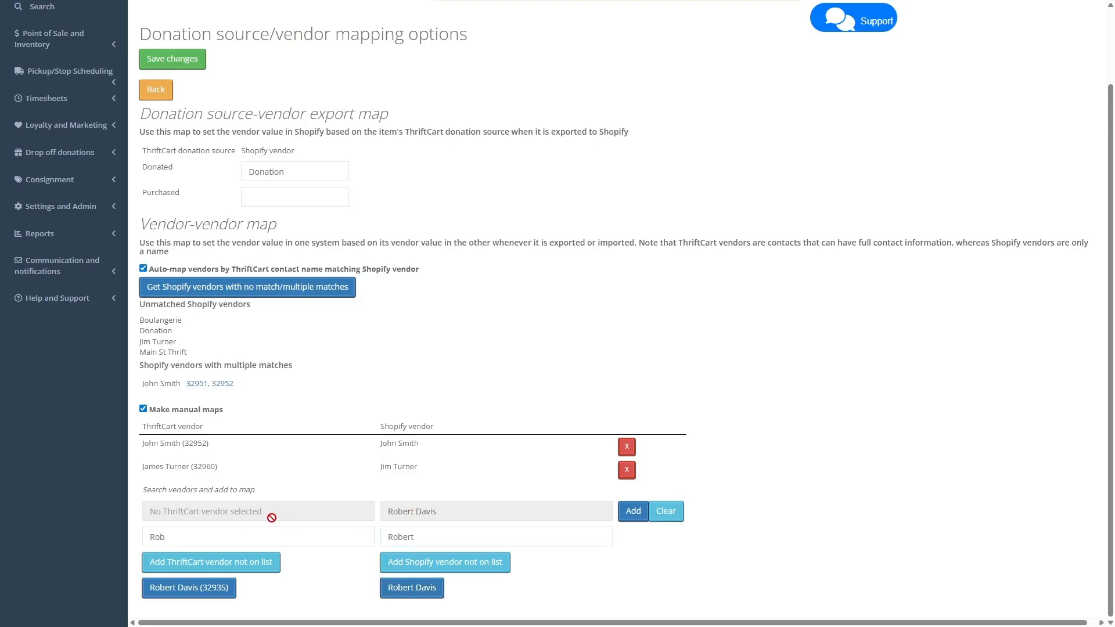
pyautogui.click(633, 519)
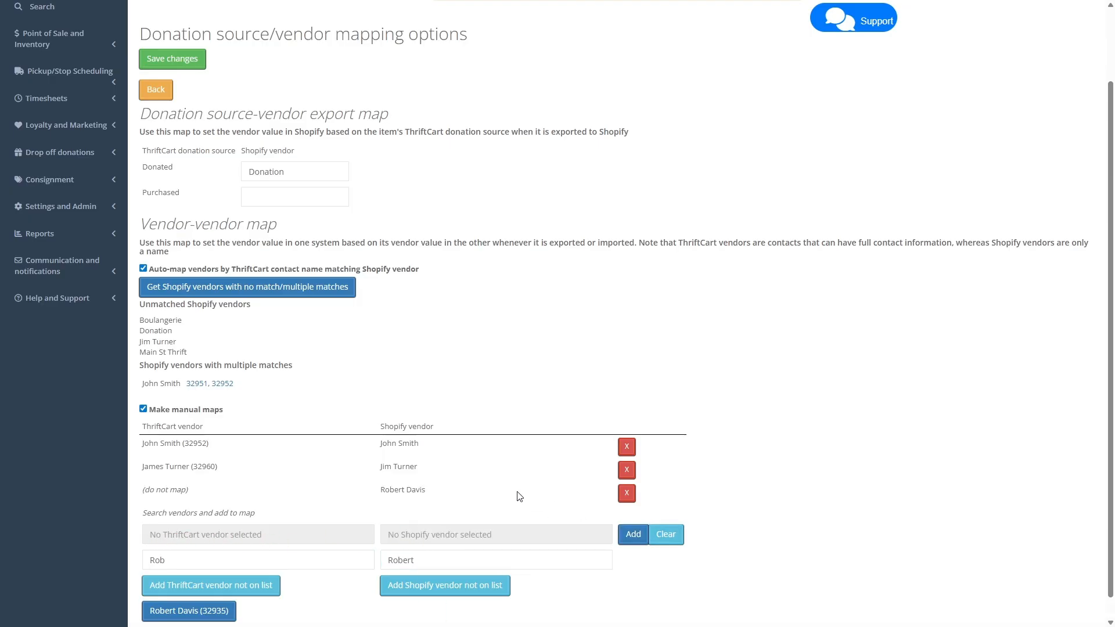
# Add the first listed ThriftCart vendor as a do-not-map entry with no Shopify vendor selected.
pyautogui.scroll(-1, 473, 459)
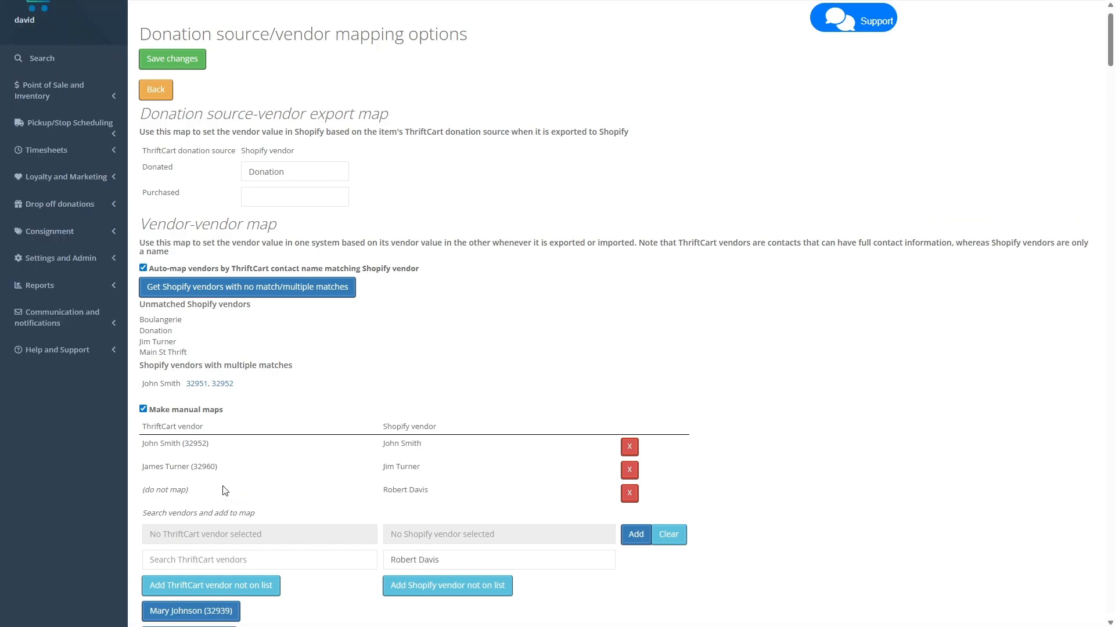
pyautogui.scroll(-1, 253, 446)
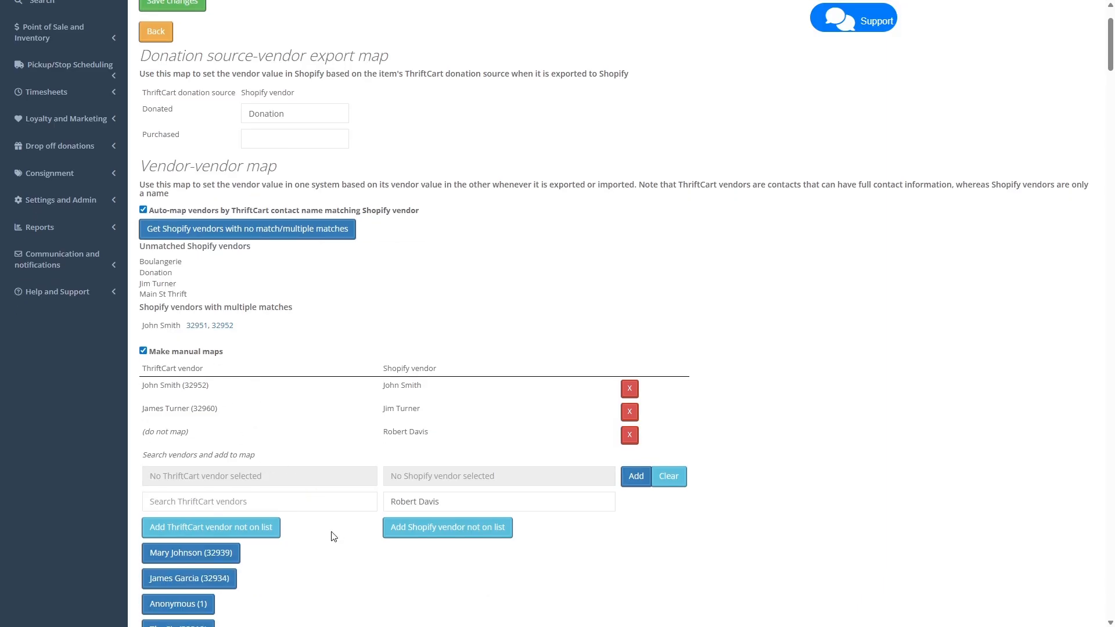
pyautogui.click(192, 555)
pyautogui.click(625, 484)
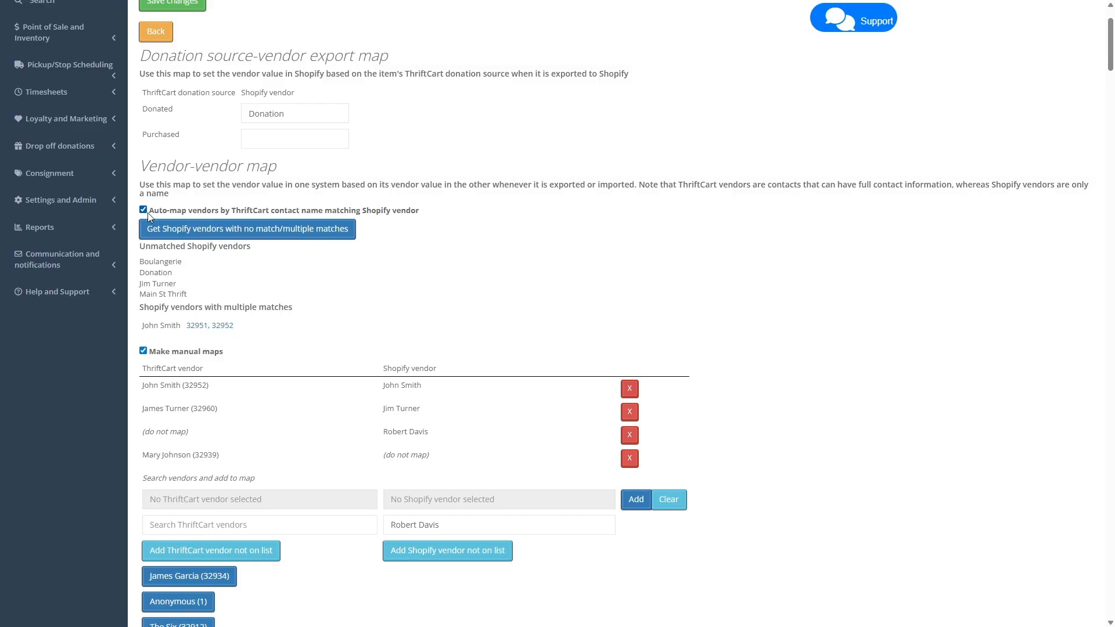
# Disable auto-mapping of vendors by matching contact name.
pyautogui.click(167, 210)
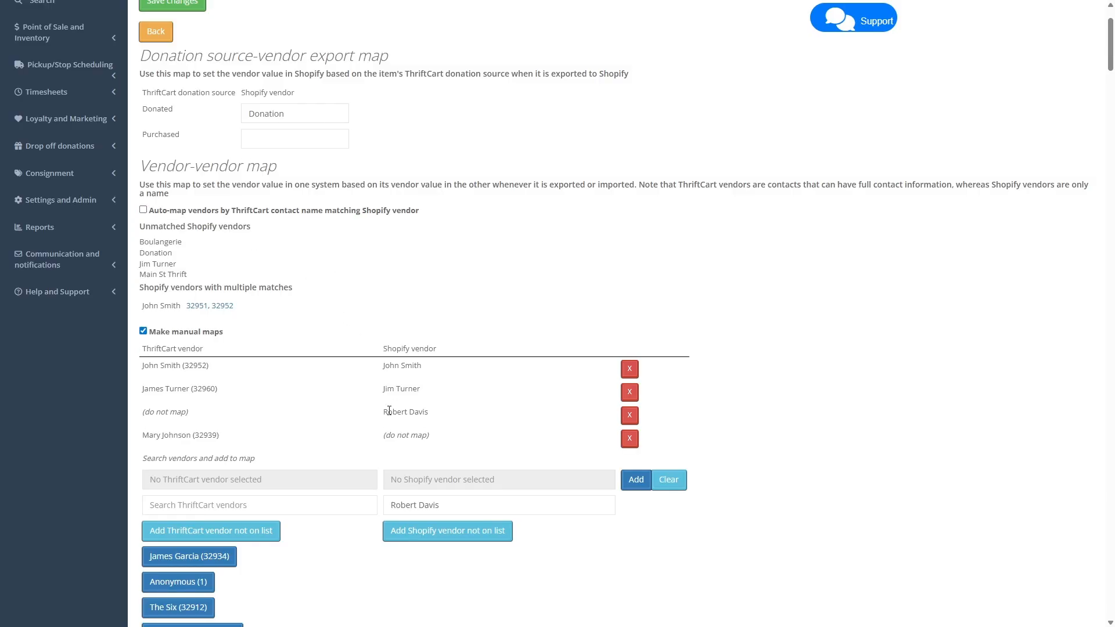